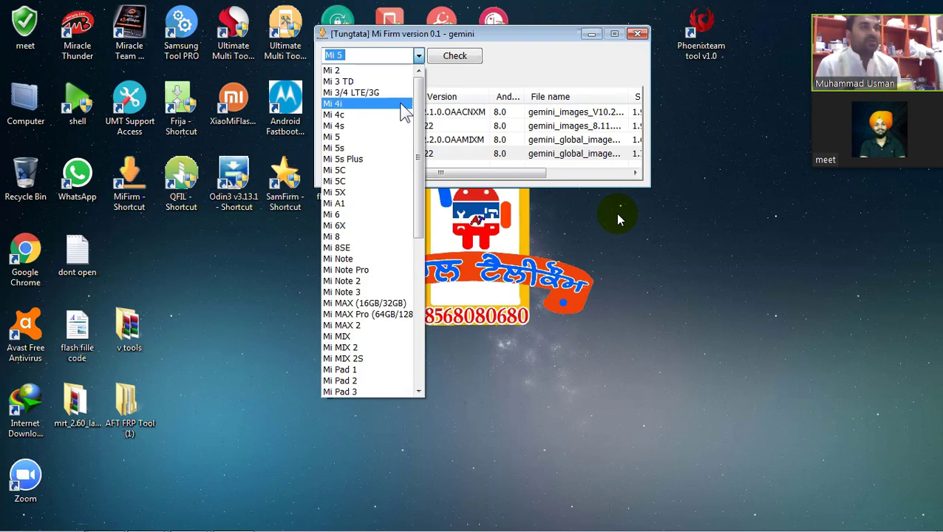
# Outline the expanded device model list with a red annotation rectangle, collapse the list and clear the annotation.
pyautogui.hotkey('ctrl', 'shift', '1')
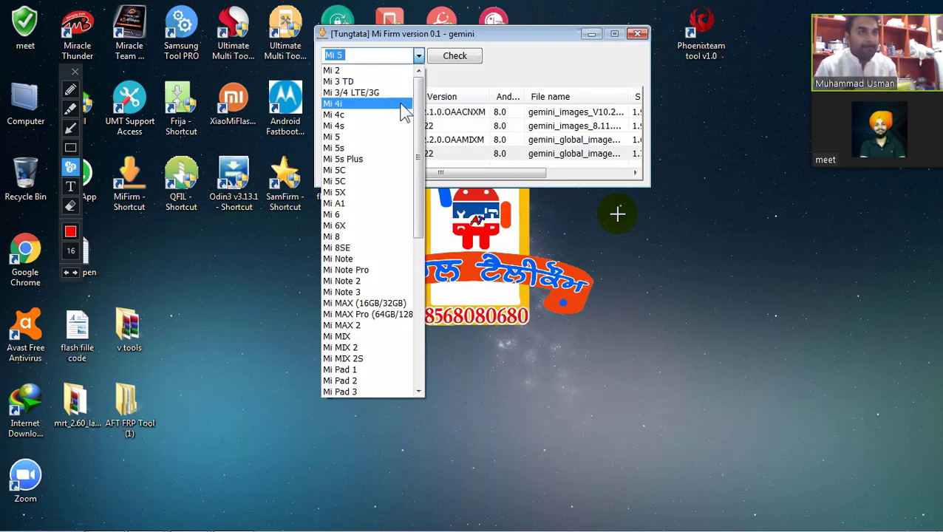
pyautogui.moveTo(76, 79)
pyautogui.mouseDown()
pyautogui.moveTo(746, 355)
pyautogui.moveTo(737, 216)
pyautogui.mouseUp()
pyautogui.click(734, 284)
pyautogui.moveTo(320, 48); pyautogui.dragTo(349, 130)
pyautogui.moveTo(363, 193)
pyautogui.mouseDown()
pyautogui.moveTo(413, 387)
pyautogui.moveTo(426, 399)
pyautogui.mouseUp()
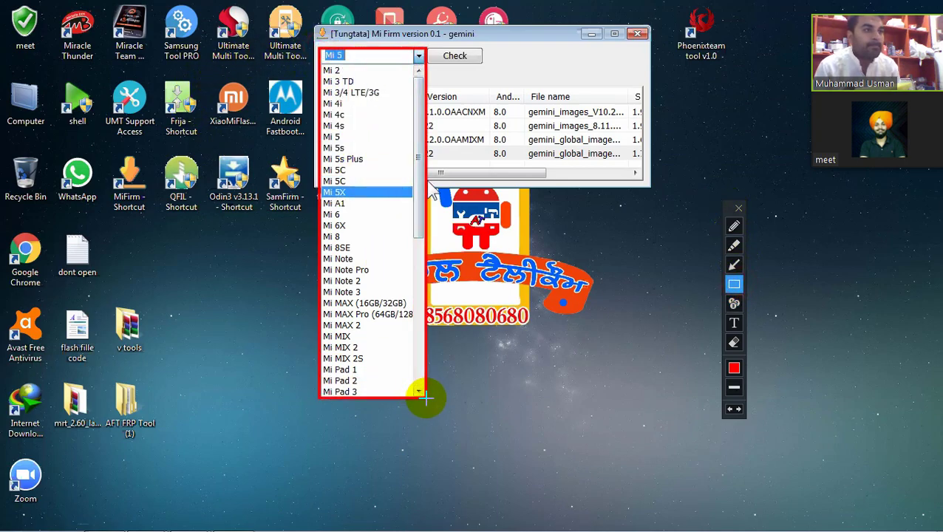
pyautogui.click(418, 61)
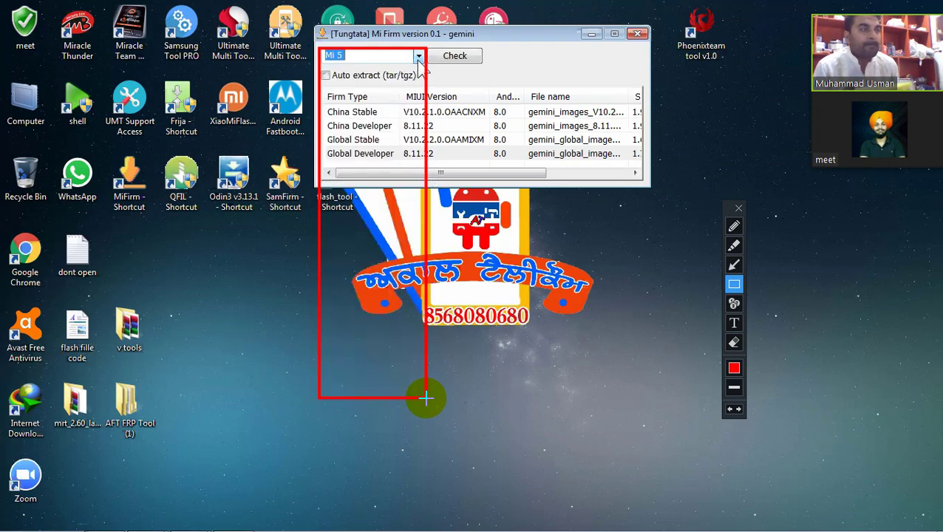
pyautogui.click(739, 209)
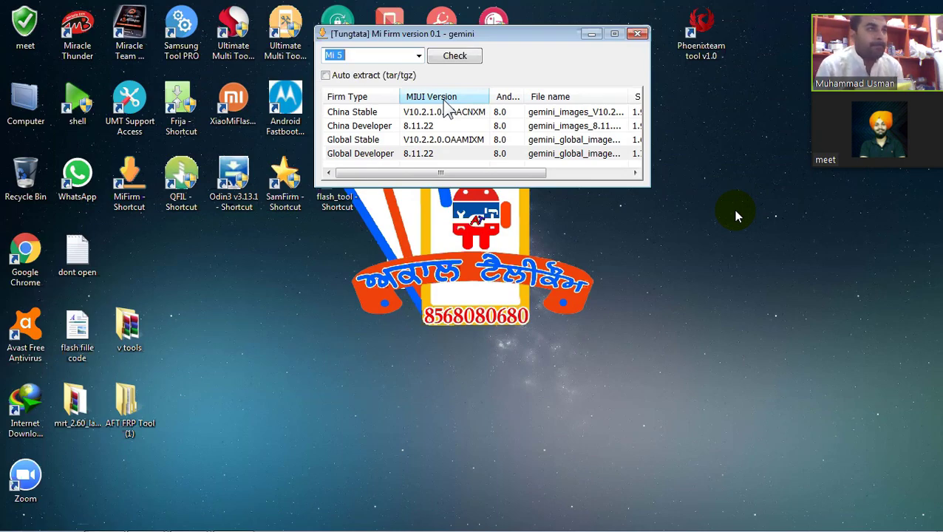
# Choose Redmi Note 5/Pro as the device model and check its available firmware.
pyautogui.click(419, 56)
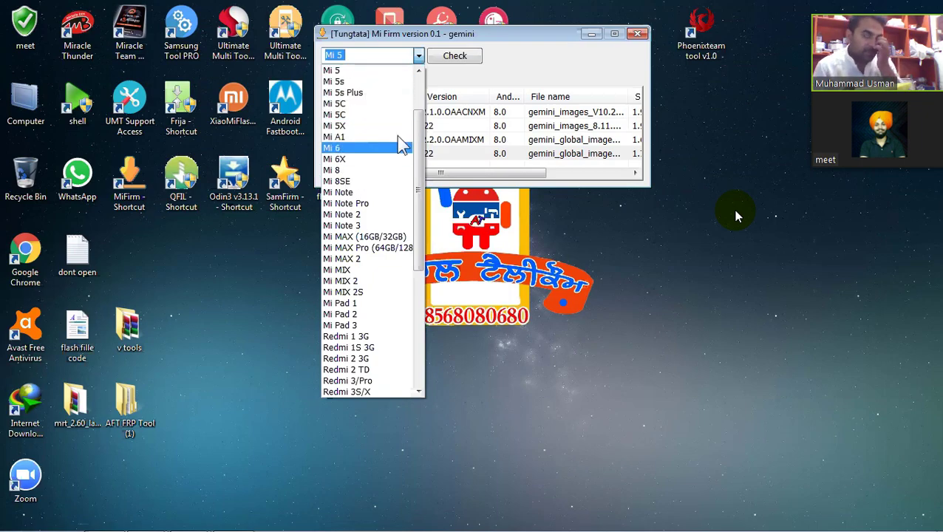
pyautogui.moveTo(431, 150); pyautogui.dragTo(413, 300)
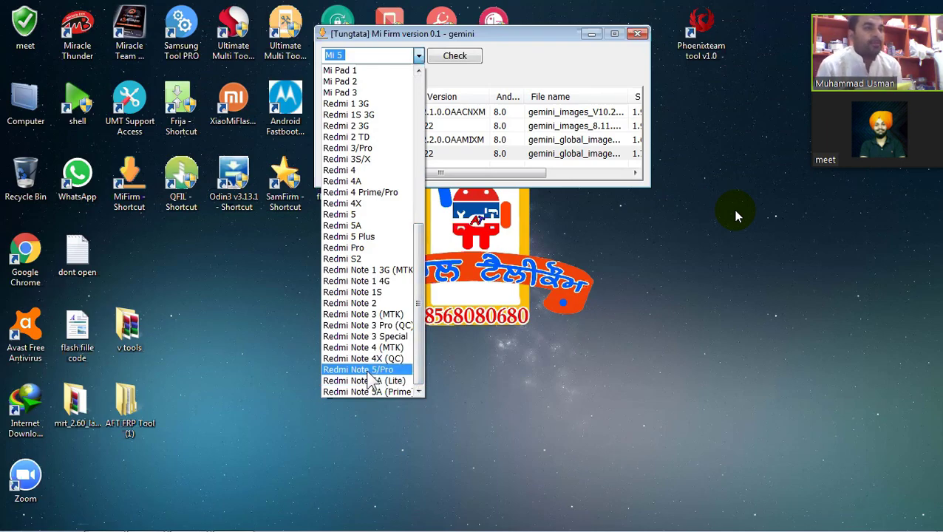
pyautogui.click(362, 370)
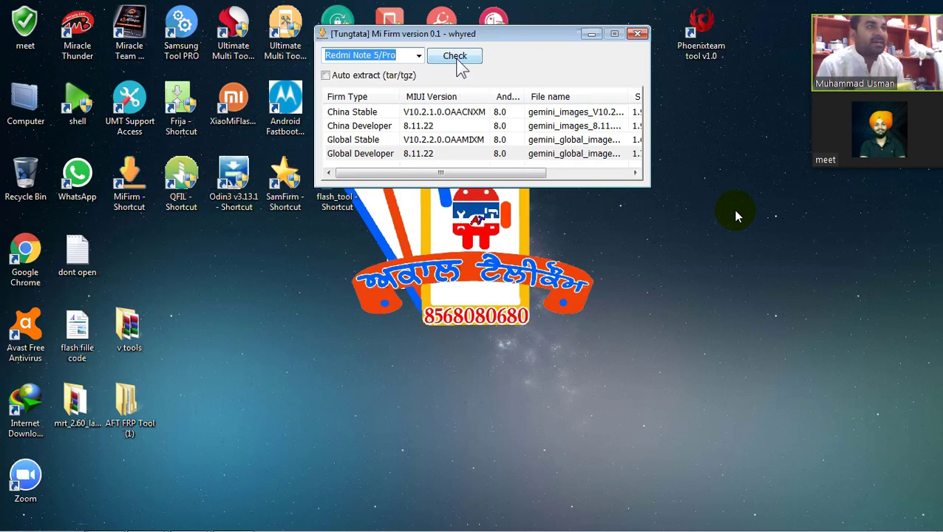
pyautogui.click(458, 61)
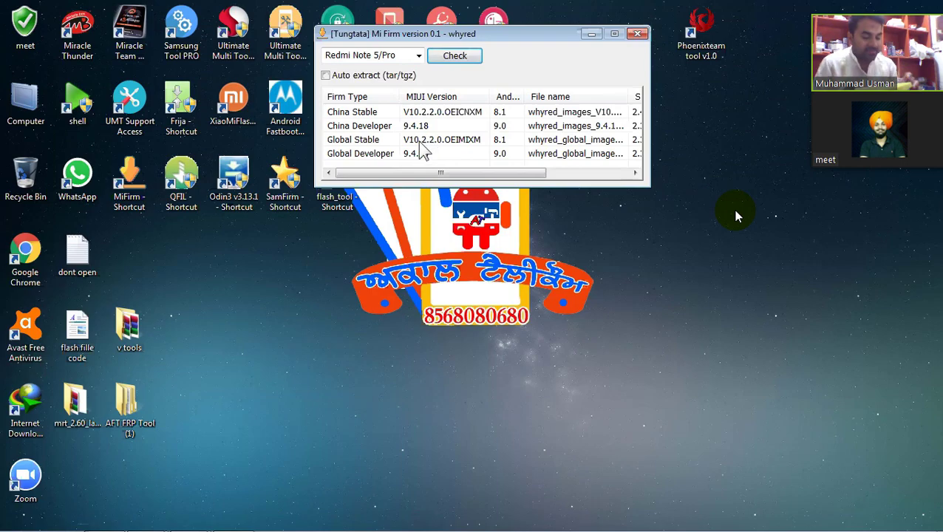
# Mark the four firmware rows with numbered annotations 1 to 4 and review their Size and MD5 columns.
pyautogui.click(734, 303)
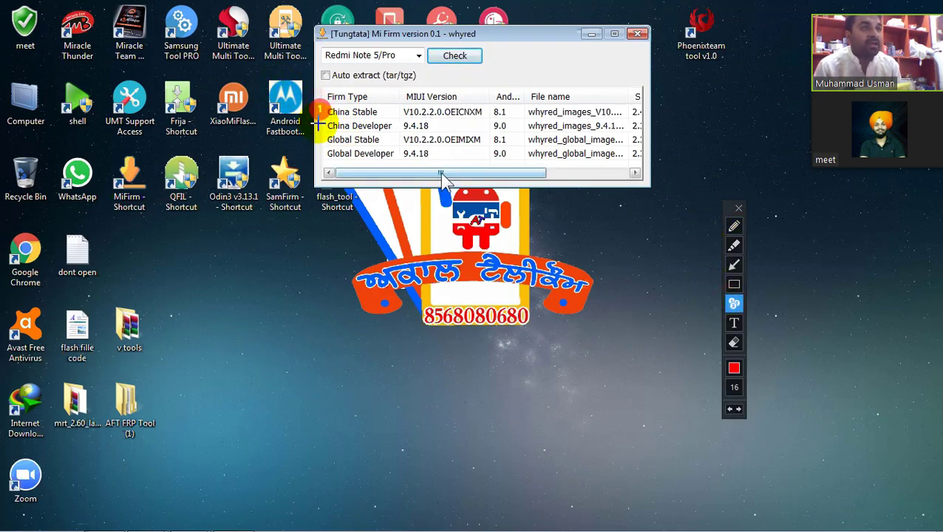
pyautogui.click(320, 126)
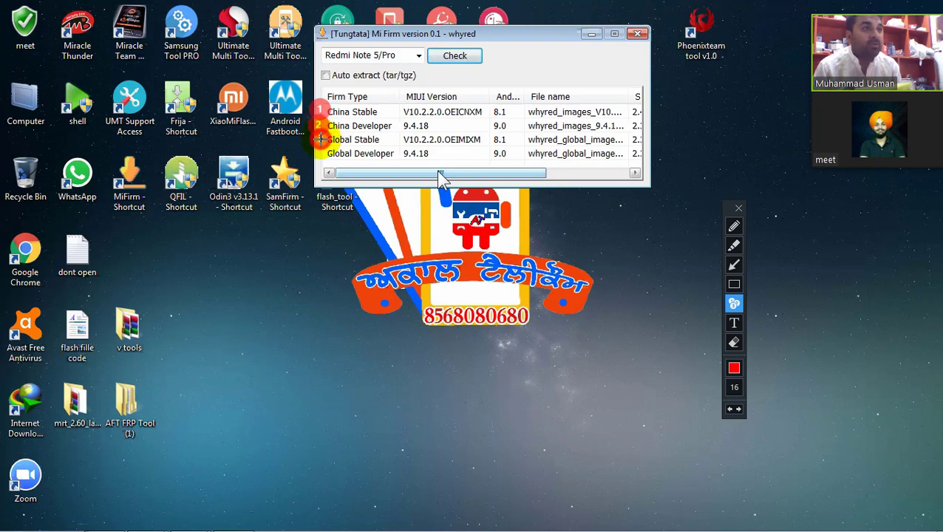
pyautogui.click(320, 140)
pyautogui.click(319, 154)
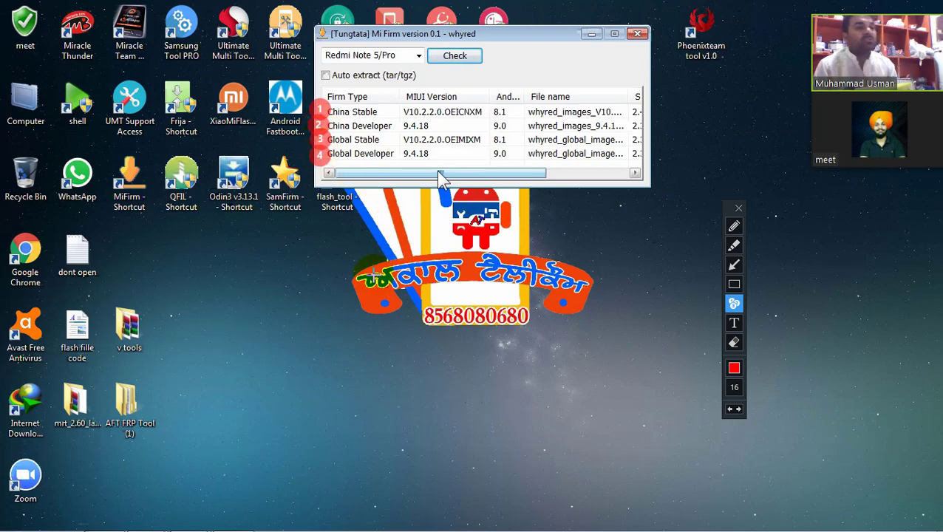
pyautogui.moveTo(441, 175)
pyautogui.mouseDown()
pyautogui.moveTo(450, 168)
pyautogui.moveTo(433, 183)
pyautogui.mouseUp()
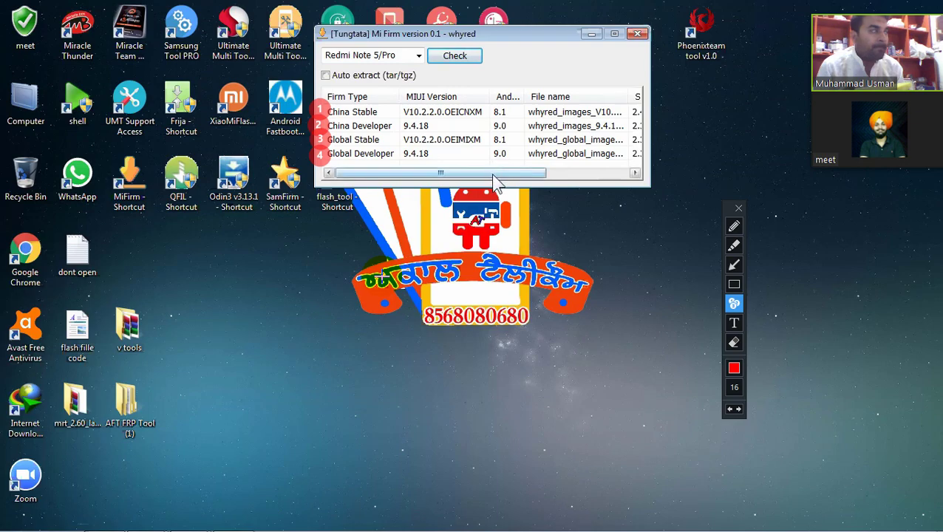
pyautogui.hscroll(2, 499, 162)
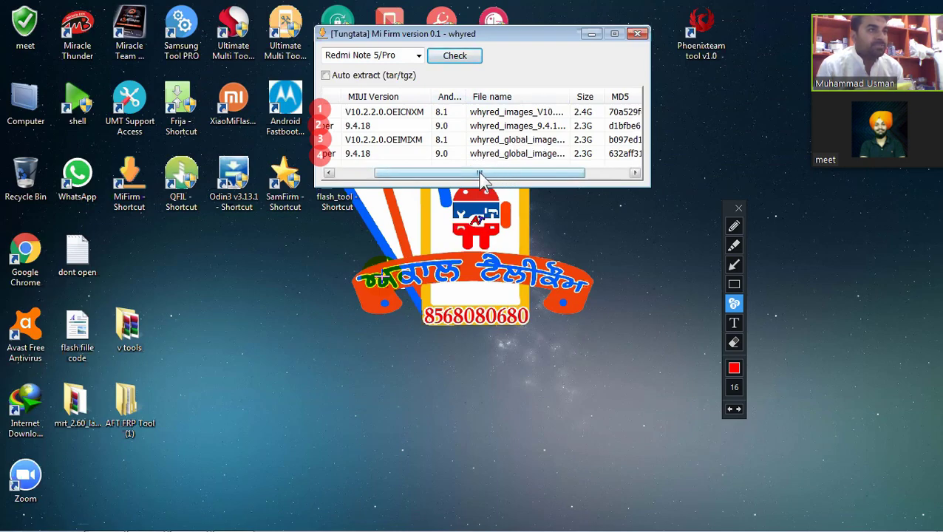
pyautogui.moveTo(479, 175); pyautogui.dragTo(512, 176)
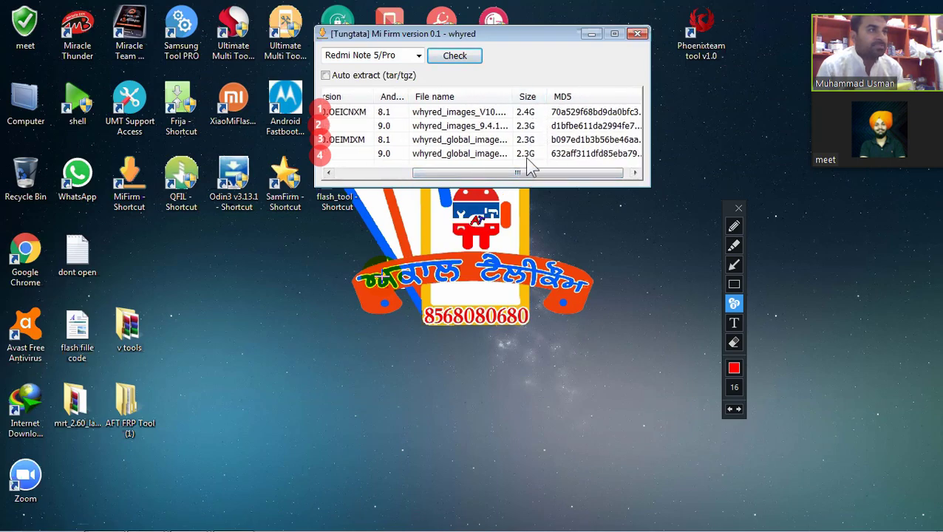
pyautogui.moveTo(526, 176); pyautogui.dragTo(442, 177)
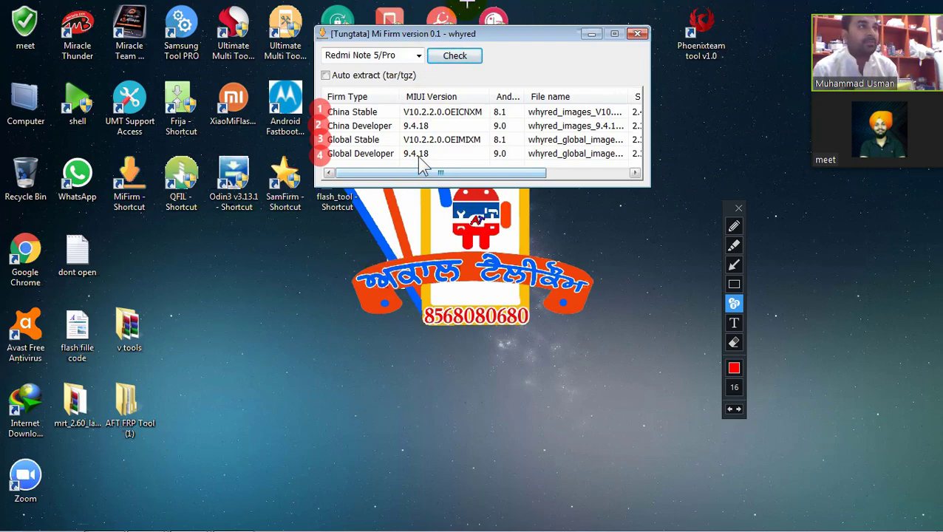
# Try to download the Global Developer 9.4.18 firmware directly, dismissing the error dialog after each attempt.
pyautogui.rightClick(425, 158)
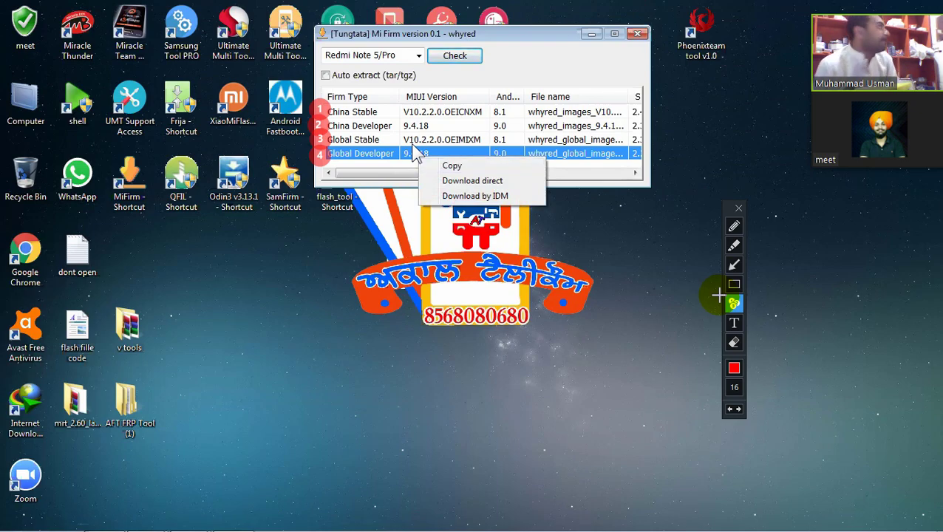
pyautogui.click(397, 162)
pyautogui.rightClick(396, 161)
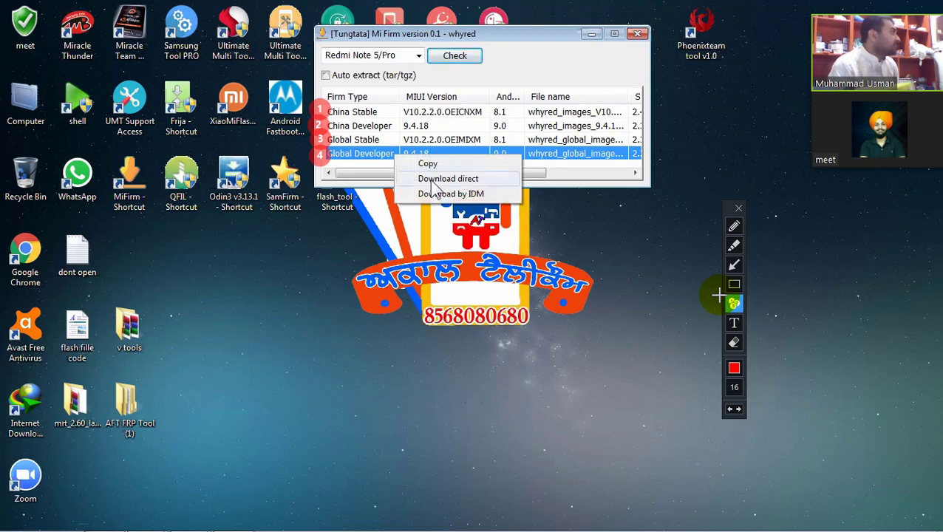
pyautogui.click(436, 181)
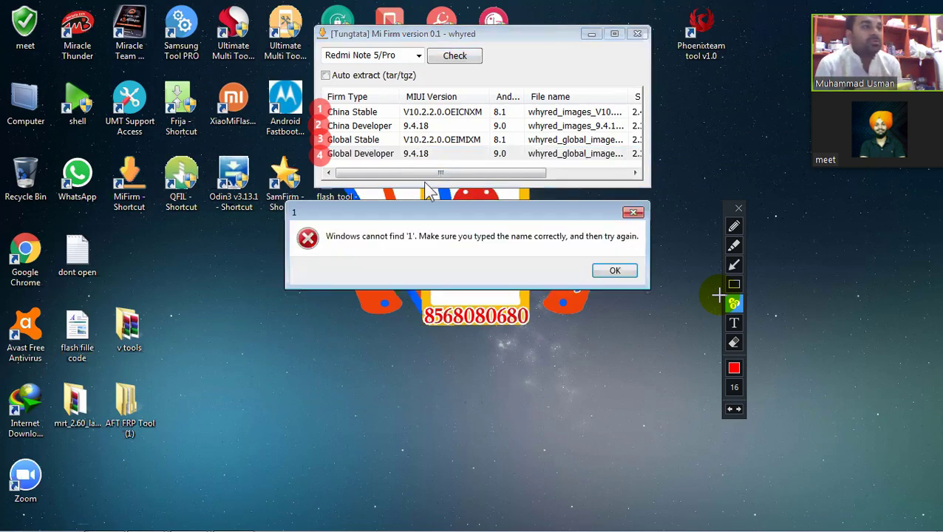
pyautogui.click(615, 270)
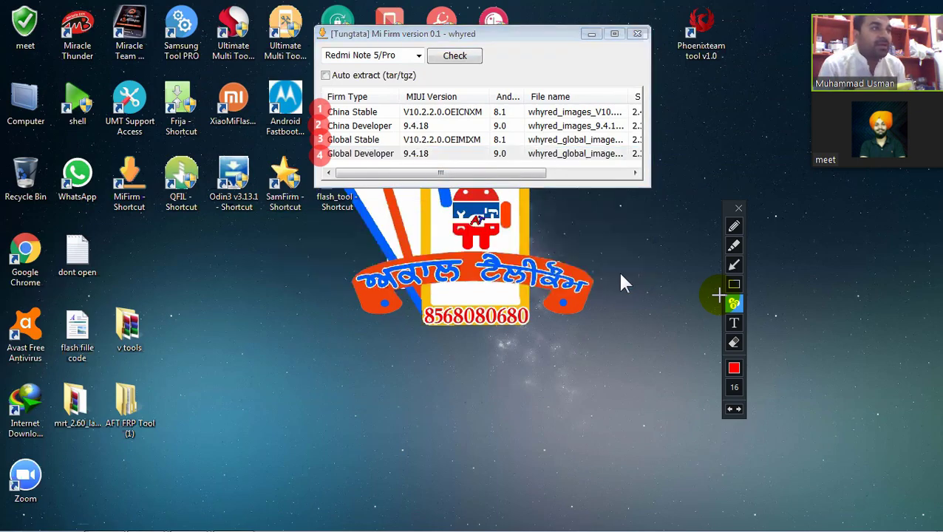
pyautogui.rightClick(447, 158)
pyautogui.click(490, 182)
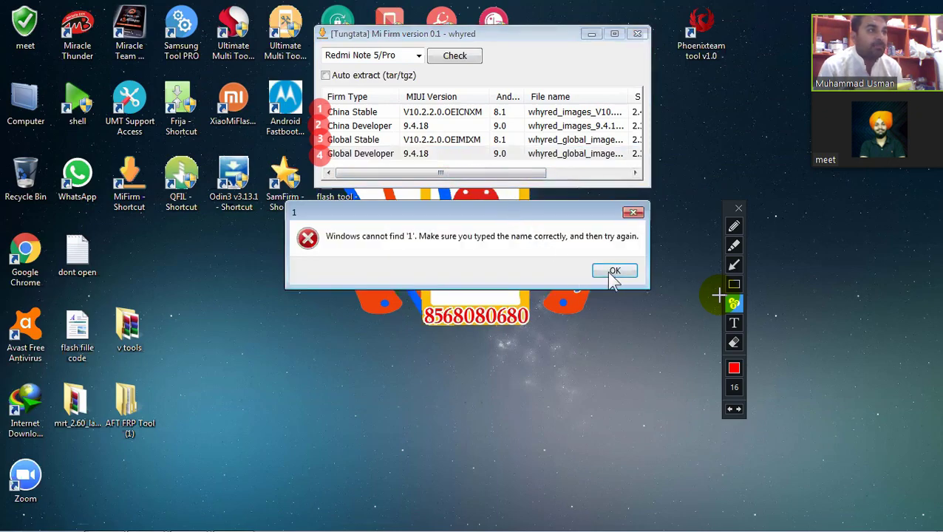
pyautogui.click(608, 272)
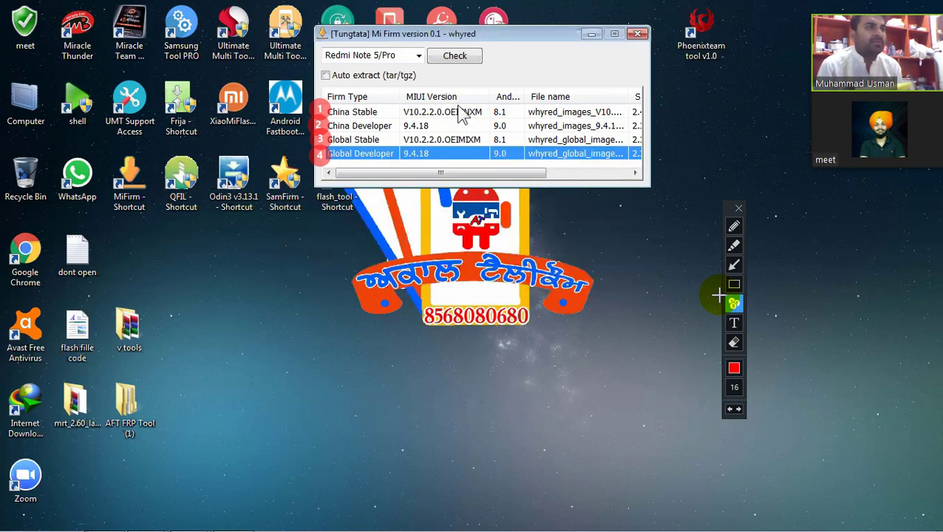
# Try the direct download of the Global Stable V10.2.2.0.OEIMIXM firmware, then close its link page and minimize the browser.
pyautogui.rightClick(416, 142)
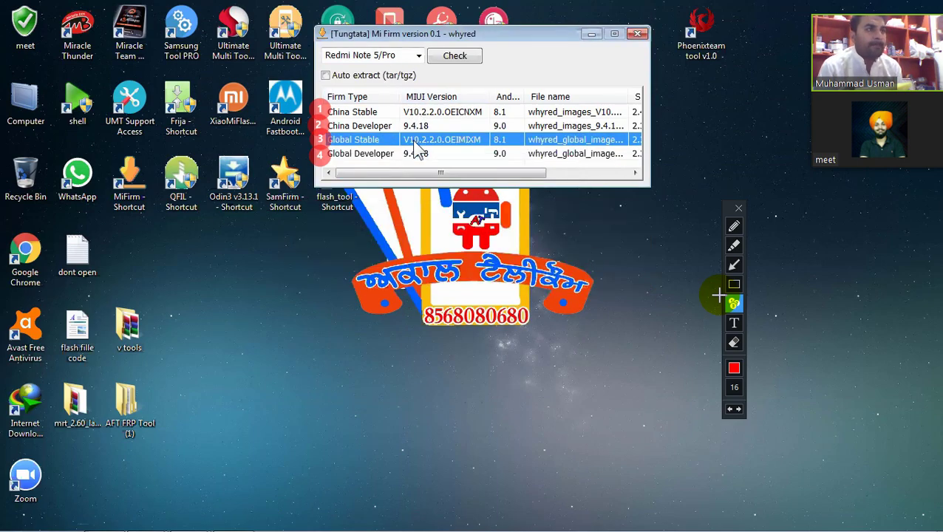
pyautogui.click(458, 167)
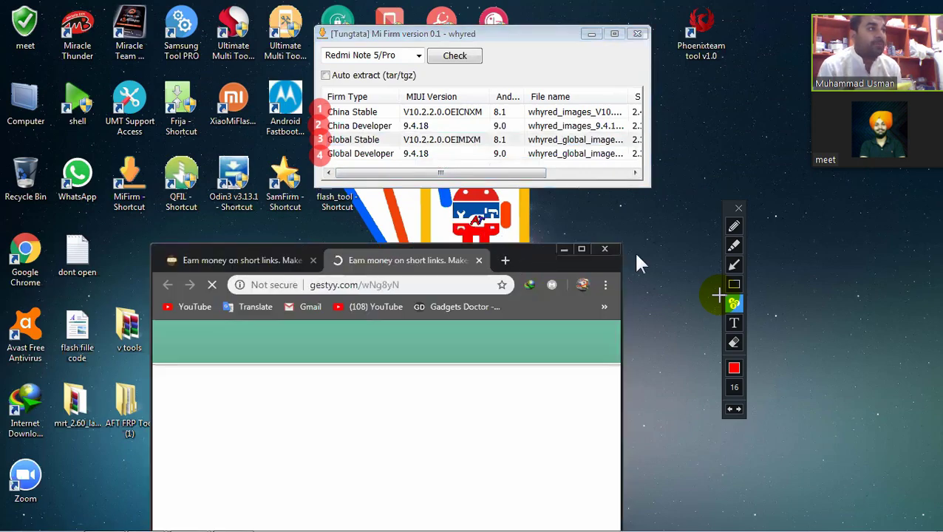
pyautogui.click(581, 249)
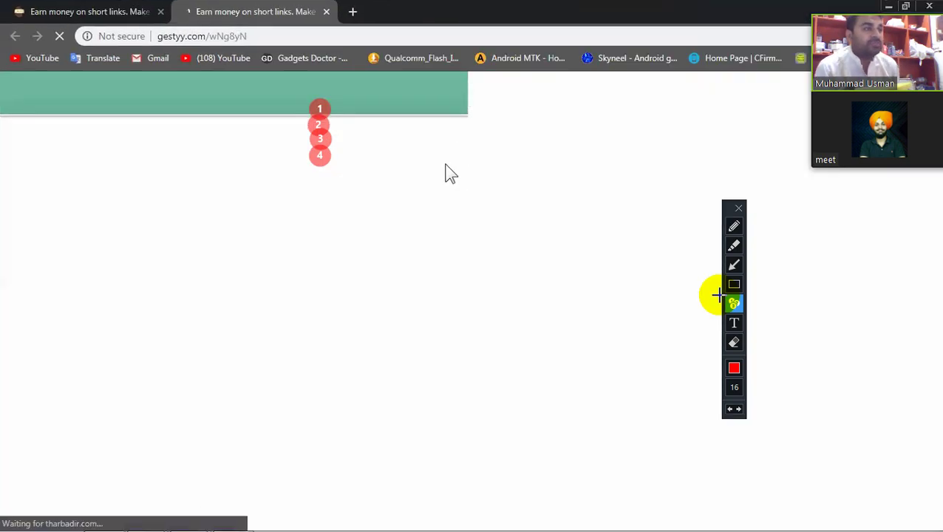
pyautogui.click(738, 209)
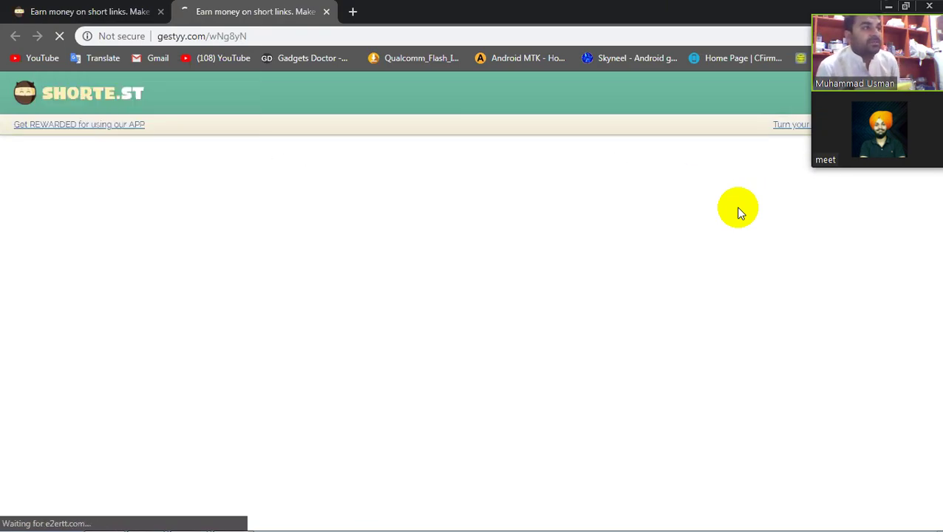
pyautogui.moveTo(846, 119); pyautogui.dragTo(789, 246)
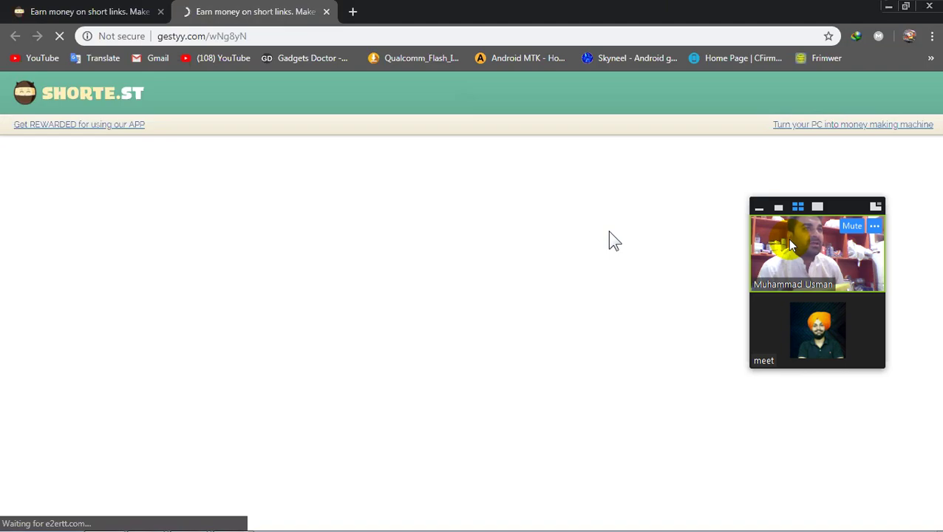
pyautogui.click(326, 12)
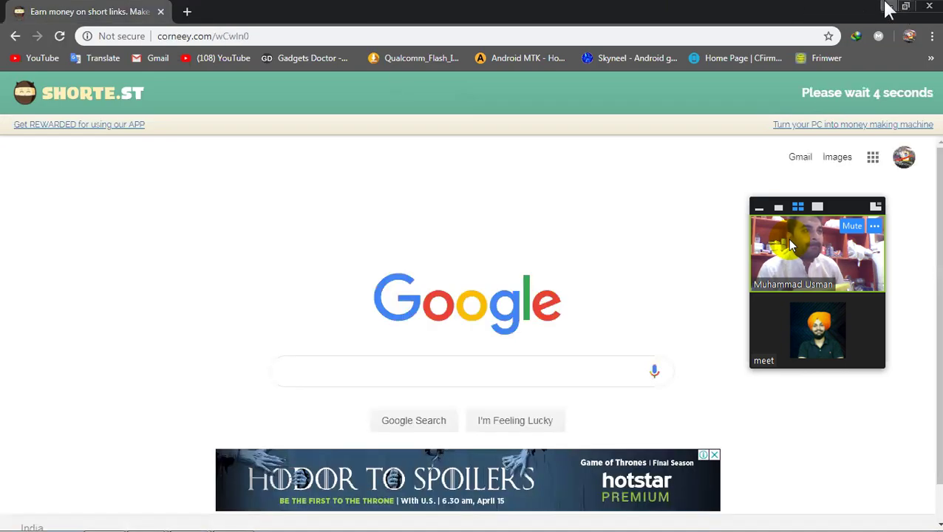
pyautogui.click(885, 7)
# Open the direct download link for the Global Stable V10.2.2.0.OEIMIXM firmware in the browser and deny the site's notification request.
pyautogui.rightClick(443, 144)
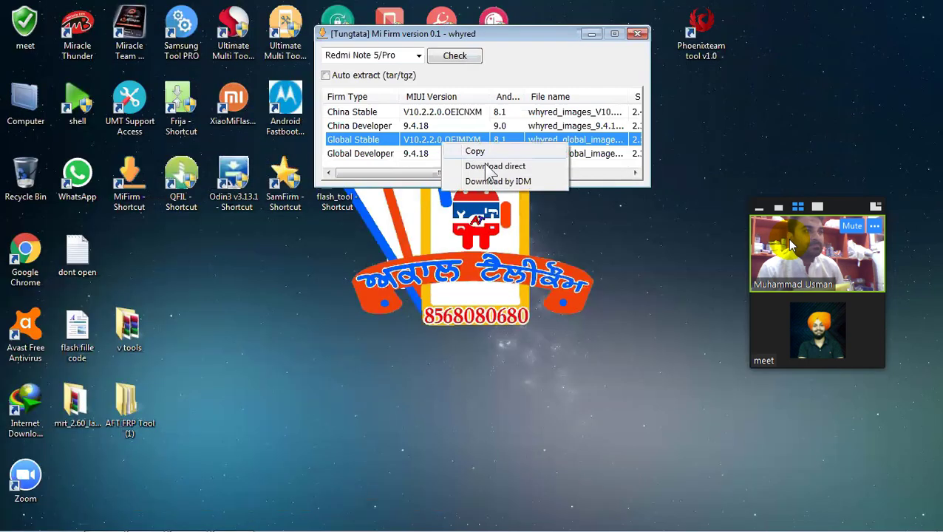
pyautogui.click(488, 167)
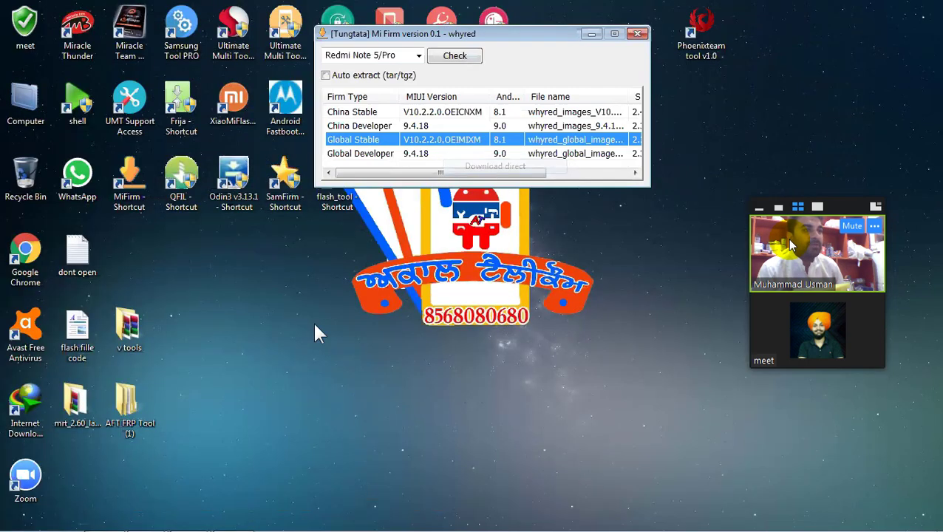
pyautogui.click(582, 249)
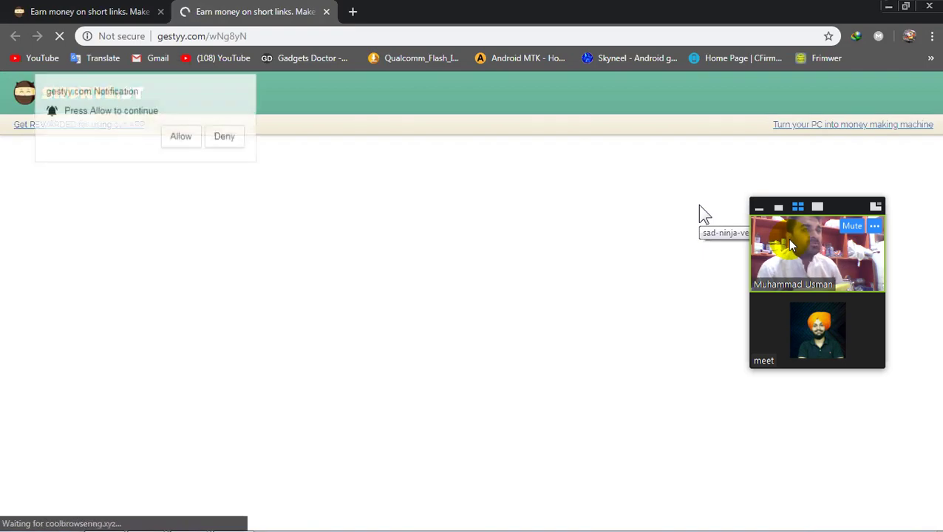
pyautogui.click(224, 136)
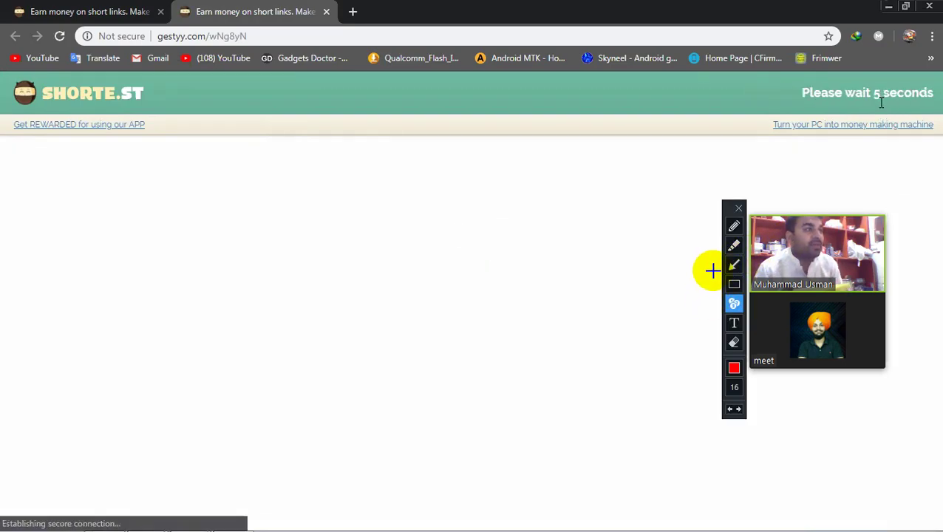
# Outline the ad countdown area with a red rectangle, skip the ad to start the firmware download, and clear the annotation.
pyautogui.click(734, 284)
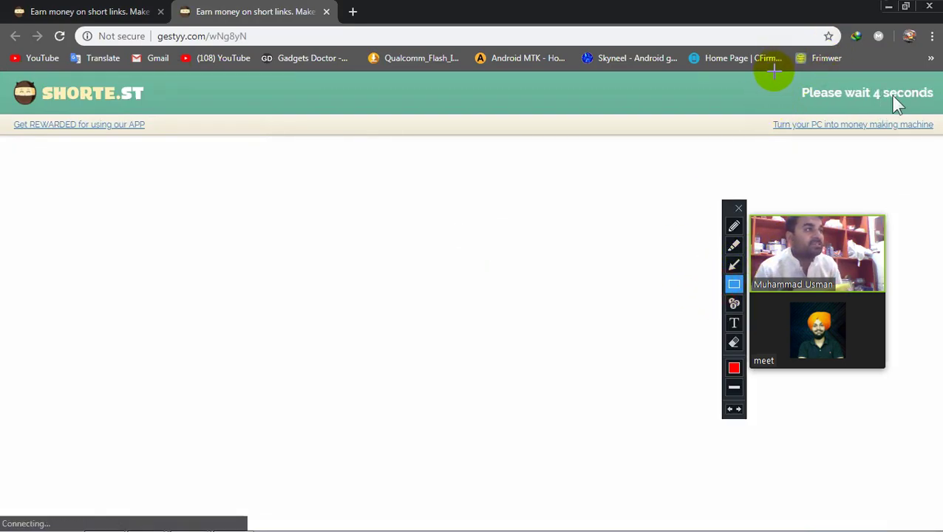
pyautogui.moveTo(764, 72)
pyautogui.mouseDown()
pyautogui.moveTo(785, 107)
pyautogui.moveTo(815, 118)
pyautogui.moveTo(942, 114)
pyautogui.mouseUp()
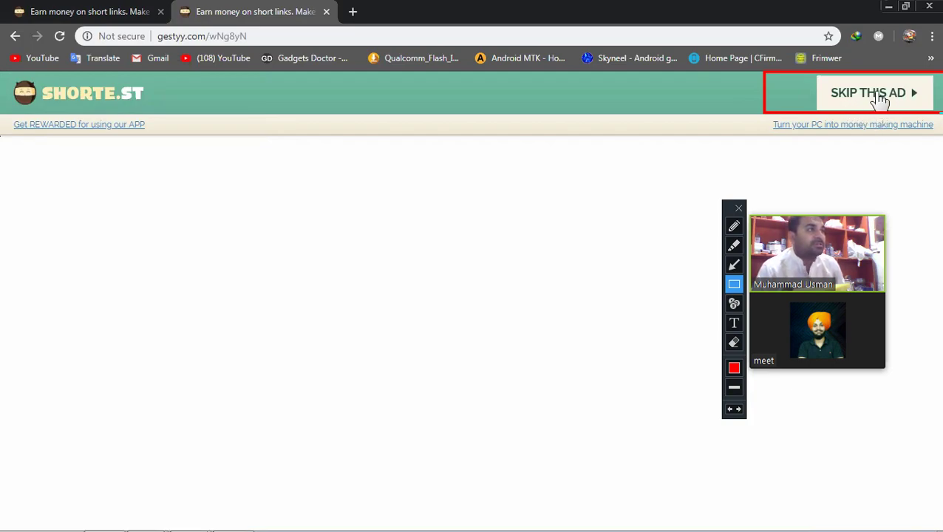
pyautogui.click(876, 106)
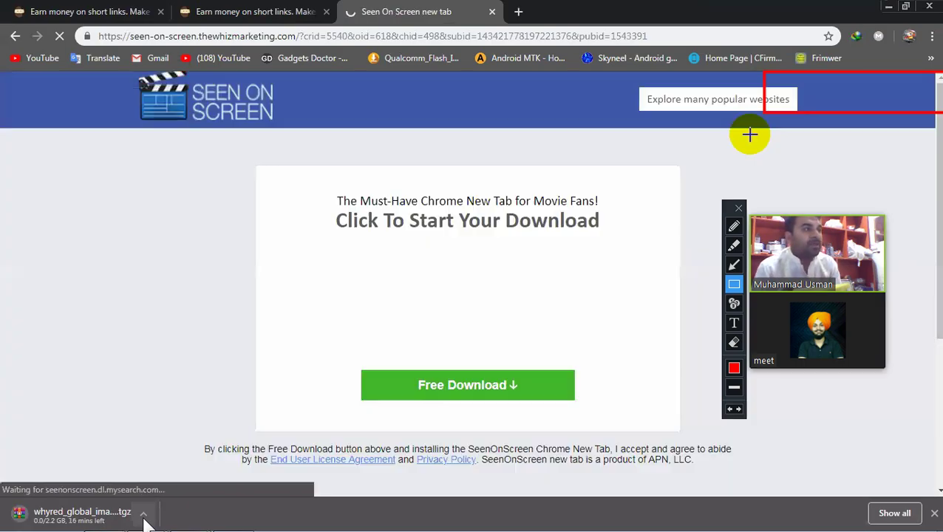
pyautogui.click(738, 209)
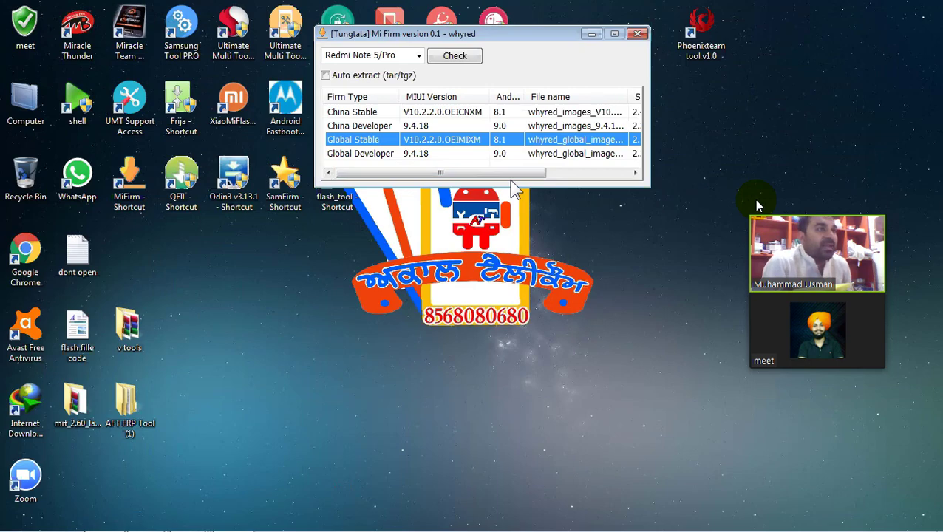
# Place numbered annotations 1 to 3 on the Redmi Note 5/Pro selection, the China Stable row and the China Developer row.
pyautogui.hotkey('ctrl', 'shift', 'd')
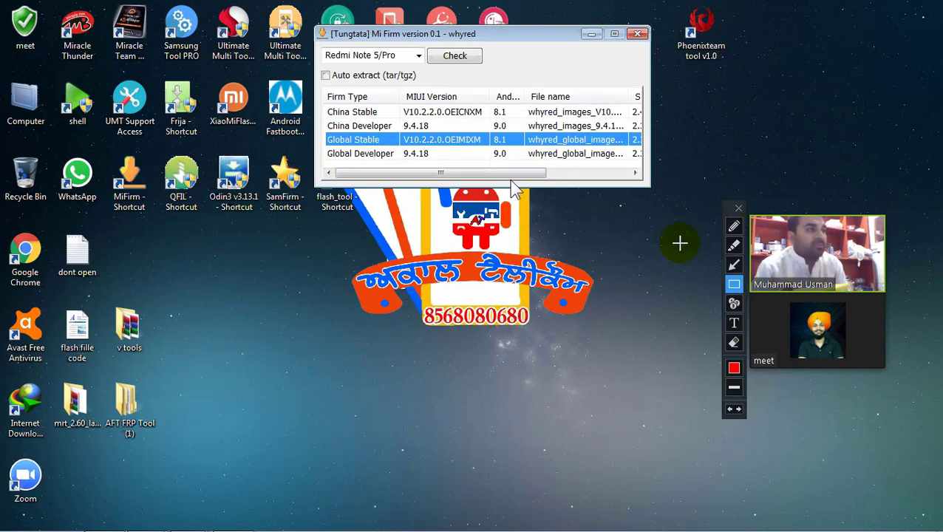
pyautogui.click(734, 303)
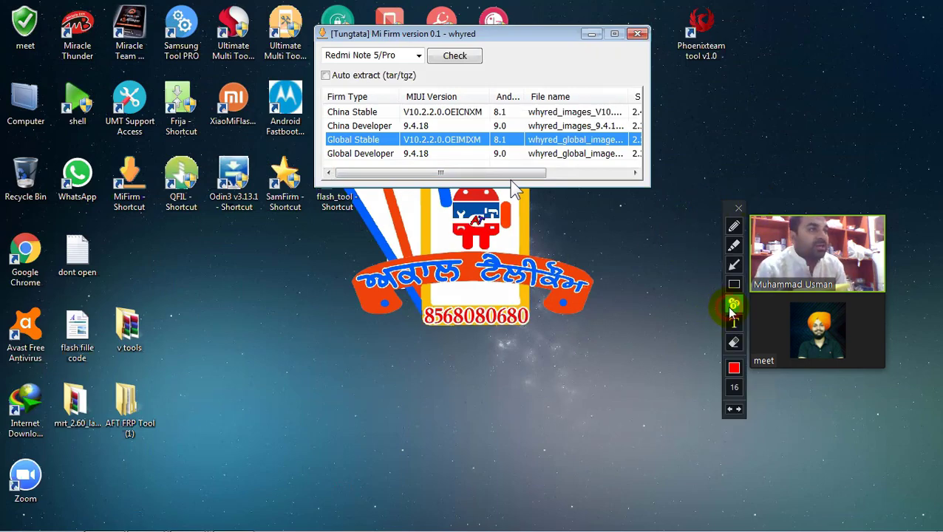
pyautogui.click(317, 53)
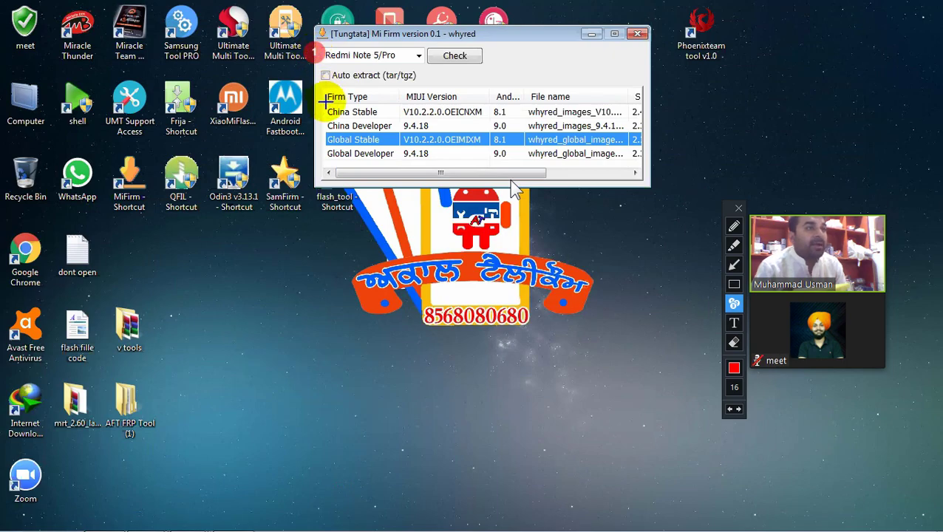
pyautogui.click(387, 111)
pyautogui.click(396, 126)
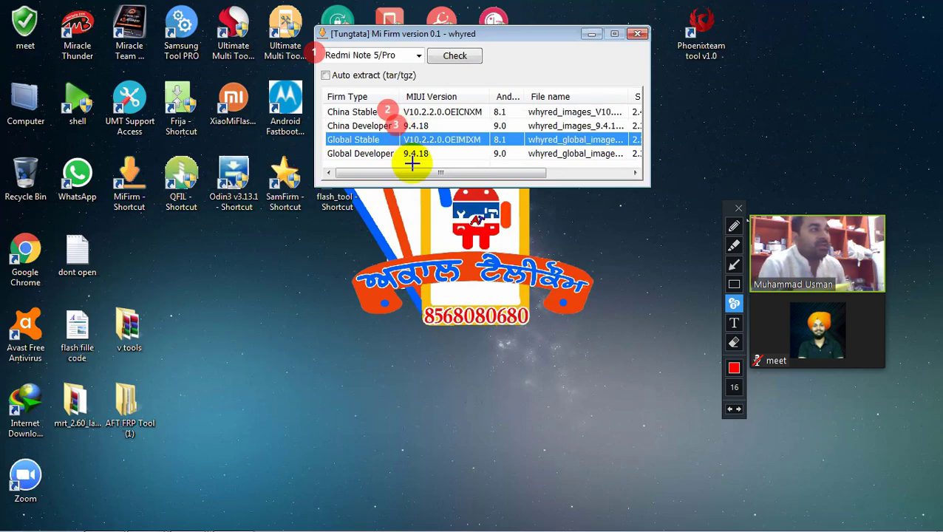